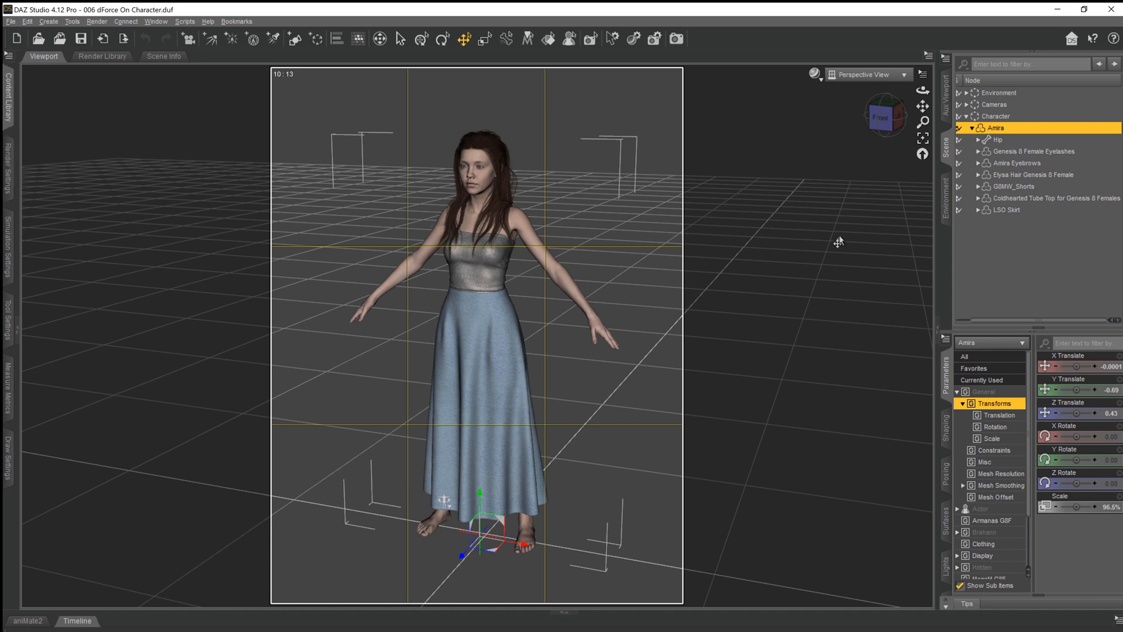
# - Add a dForce Dynamic Surface modifier to the selected LSO Skirt from the Simulation Settings pane
pyautogui.click(1008, 213)
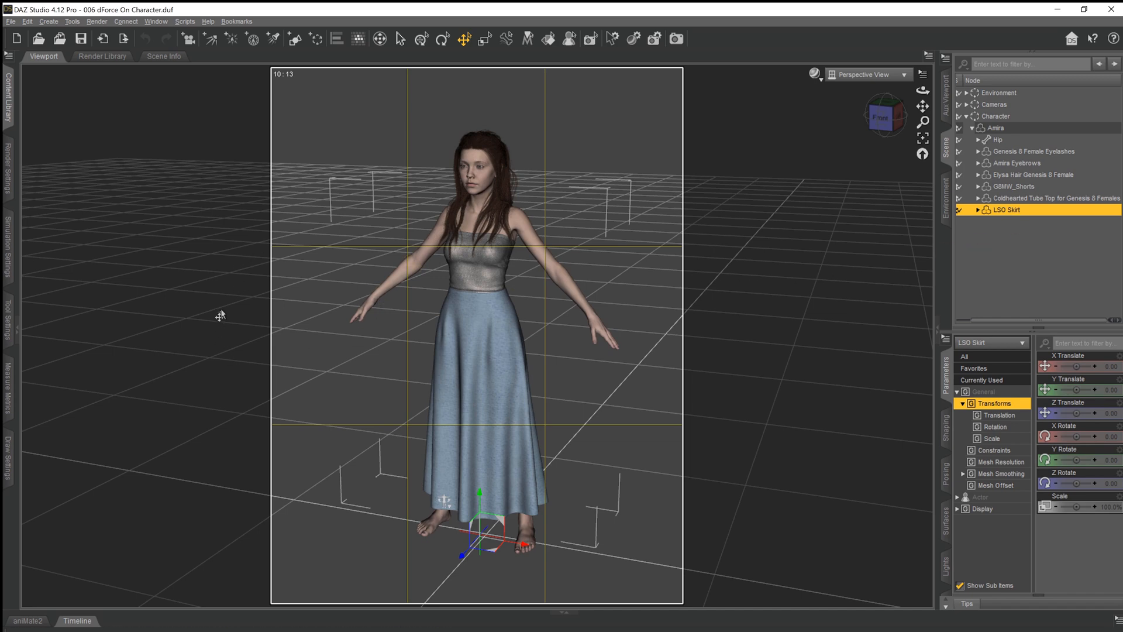
pyautogui.click(5, 247)
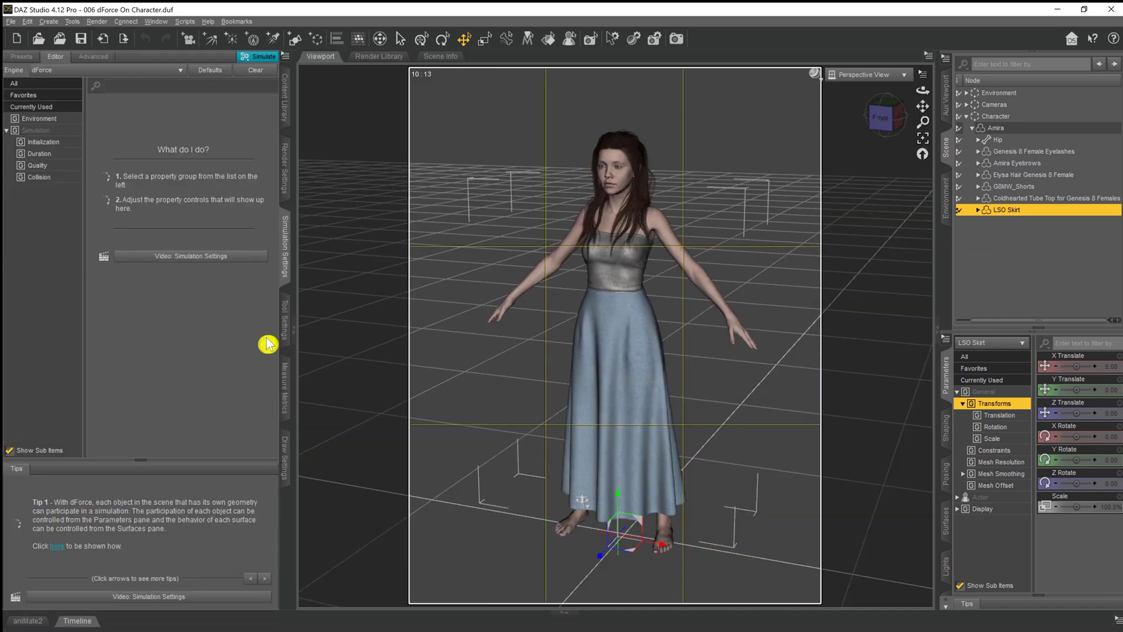
pyautogui.click(284, 58)
pyautogui.moveTo(325, 119)
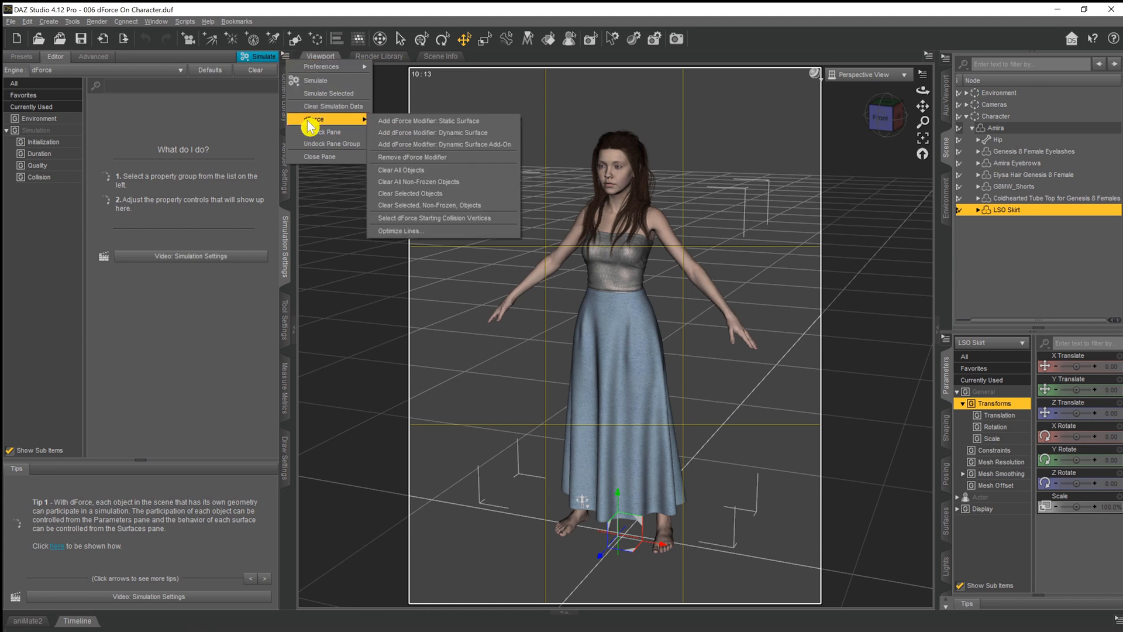
pyautogui.click(423, 138)
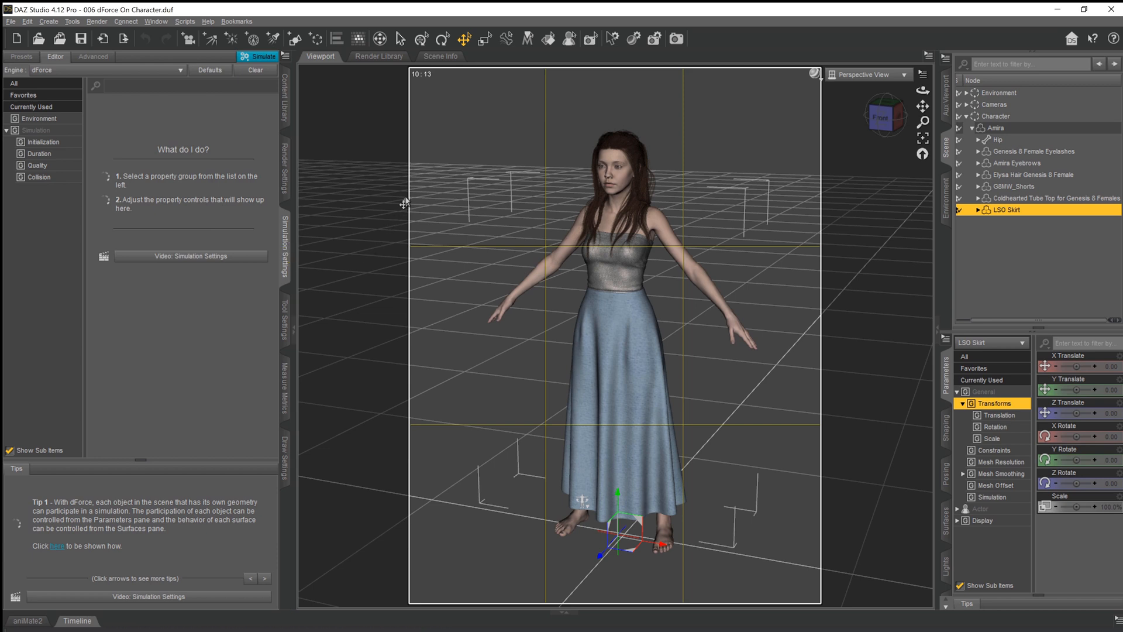
# - Apply the RareStone RS AS2 Standing 011 pose to Amira from the Content Library
pyautogui.click(289, 99)
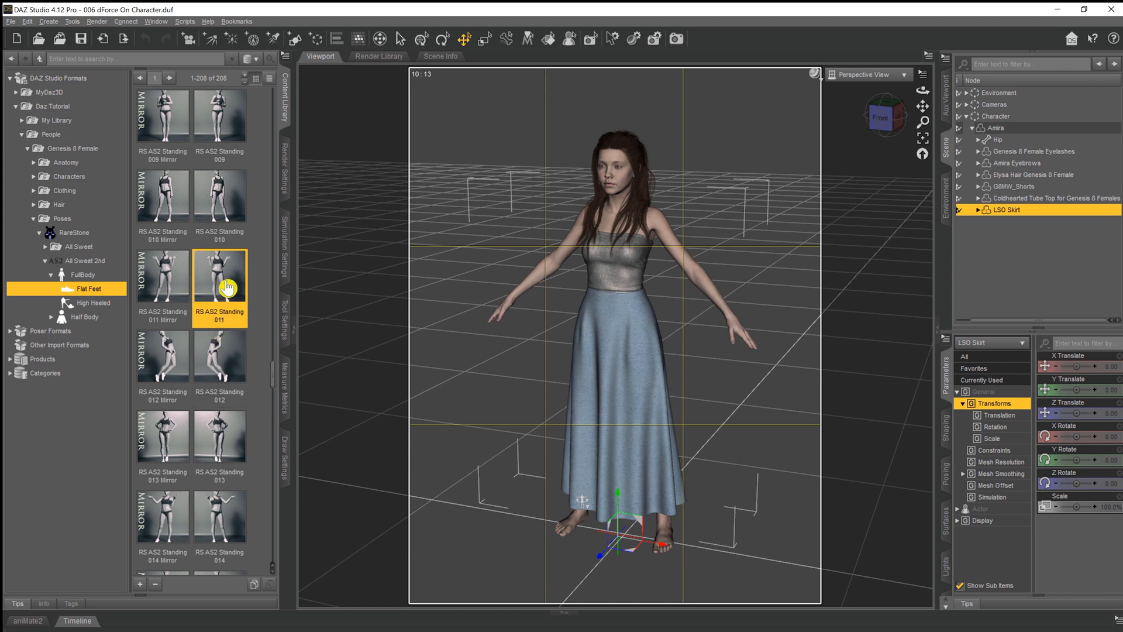
pyautogui.click(1001, 128)
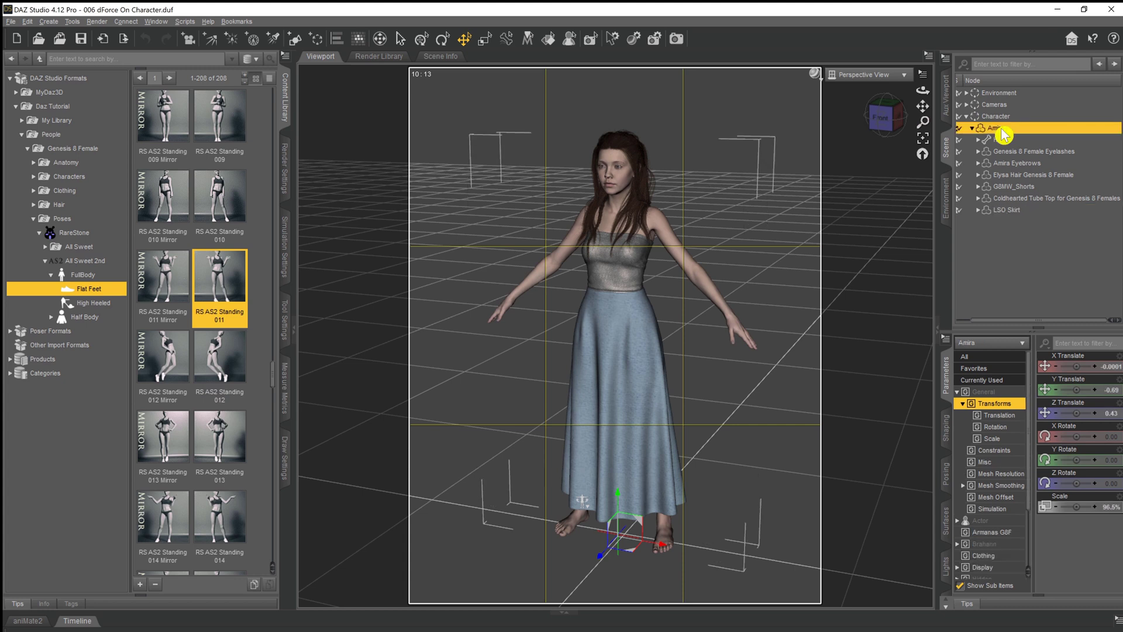
pyautogui.doubleClick(234, 277)
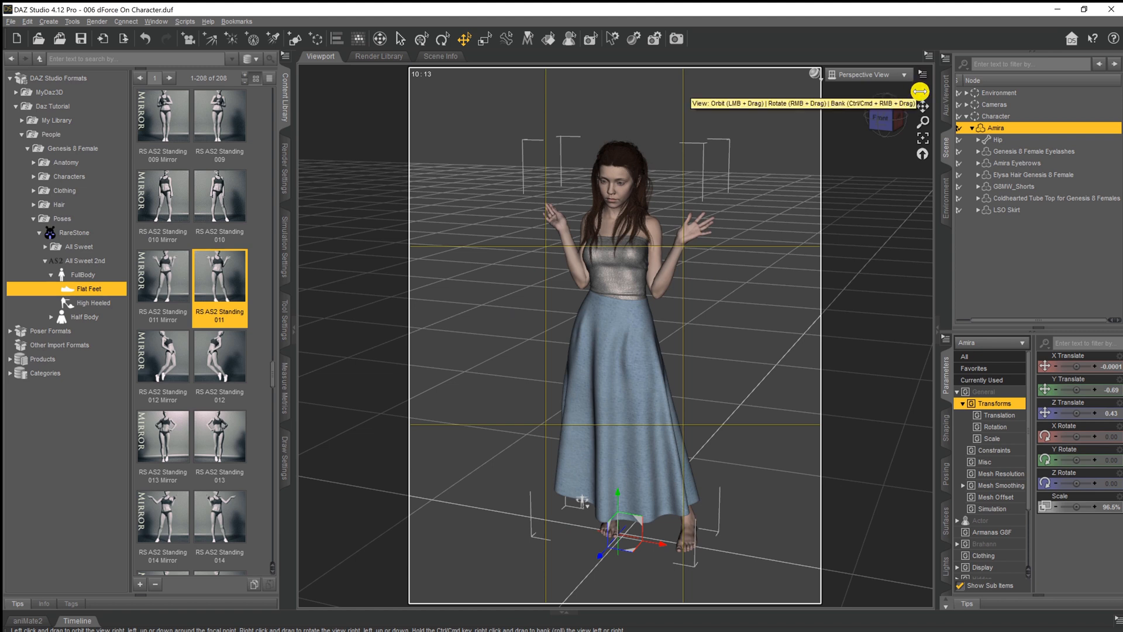
# - Show the dForce Simulation property group and orbit around Amira to inspect the pose
pyautogui.click(286, 237)
pyautogui.click(38, 131)
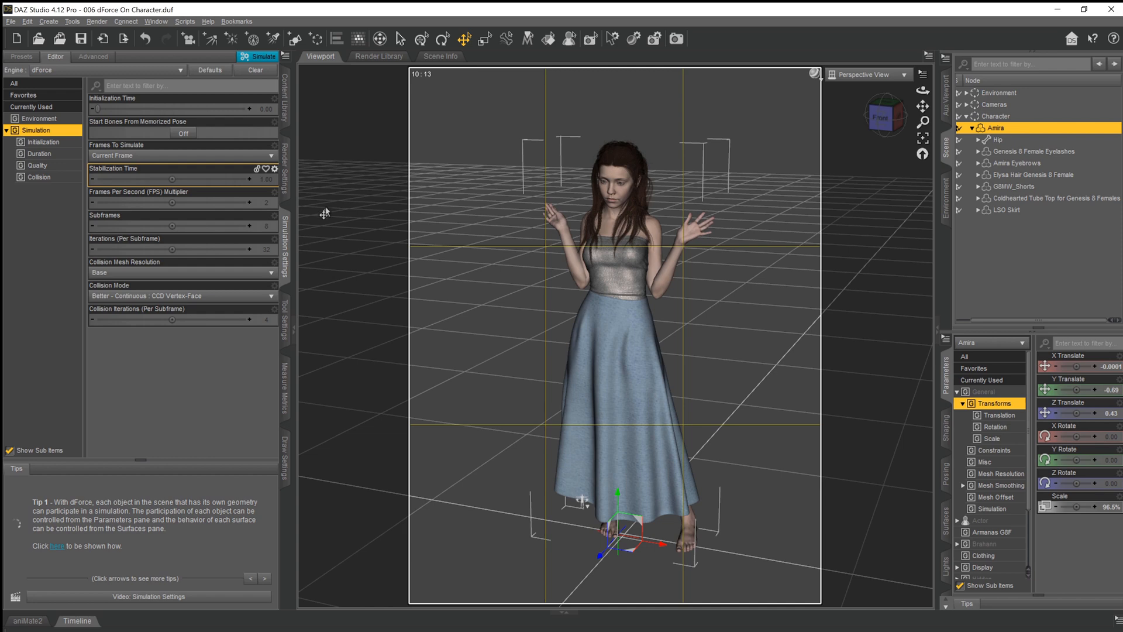
pyautogui.moveTo(923, 89); pyautogui.dragTo(923, 93)
pyautogui.moveTo(582, 502); pyautogui.dragTo(583, 507)
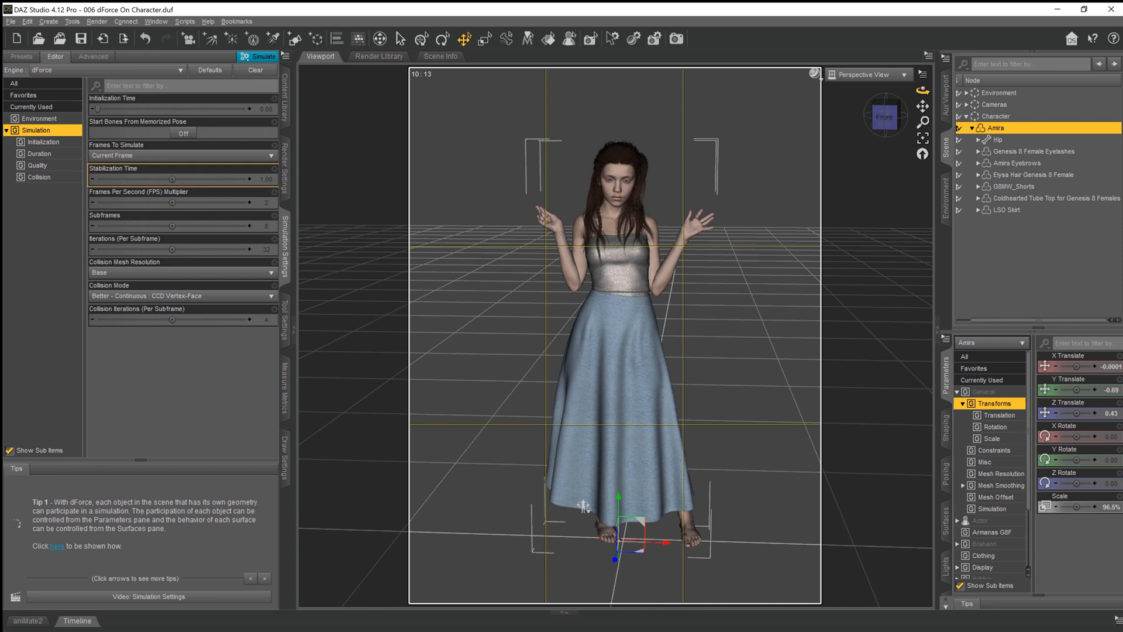
pyautogui.moveTo(584, 506); pyautogui.dragTo(708, 231)
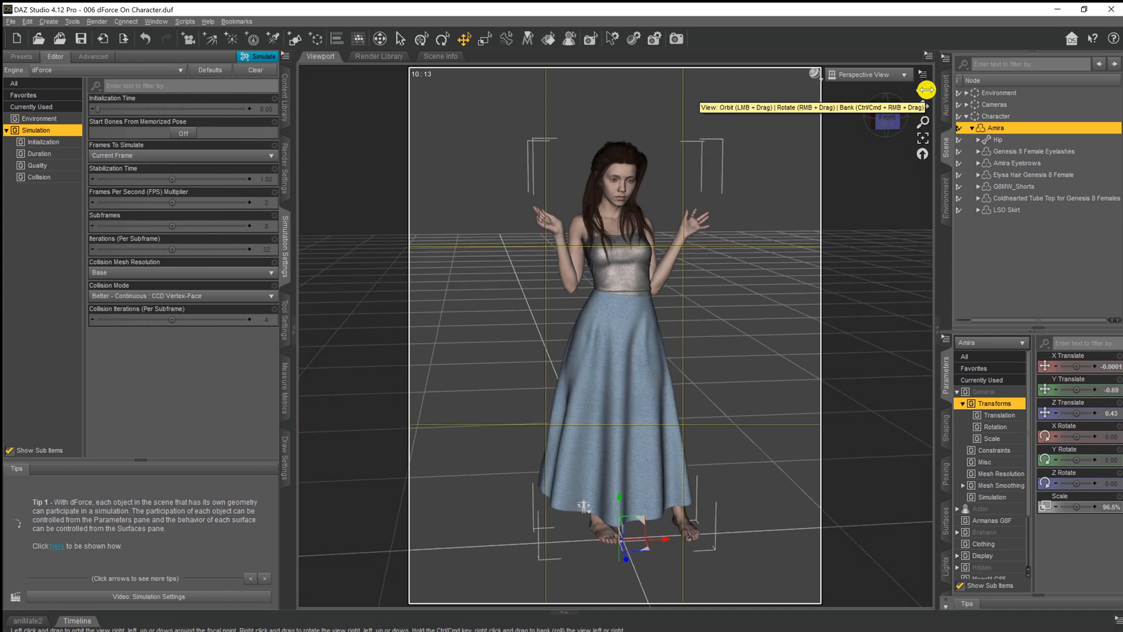
pyautogui.moveTo(927, 89); pyautogui.dragTo(922, 90)
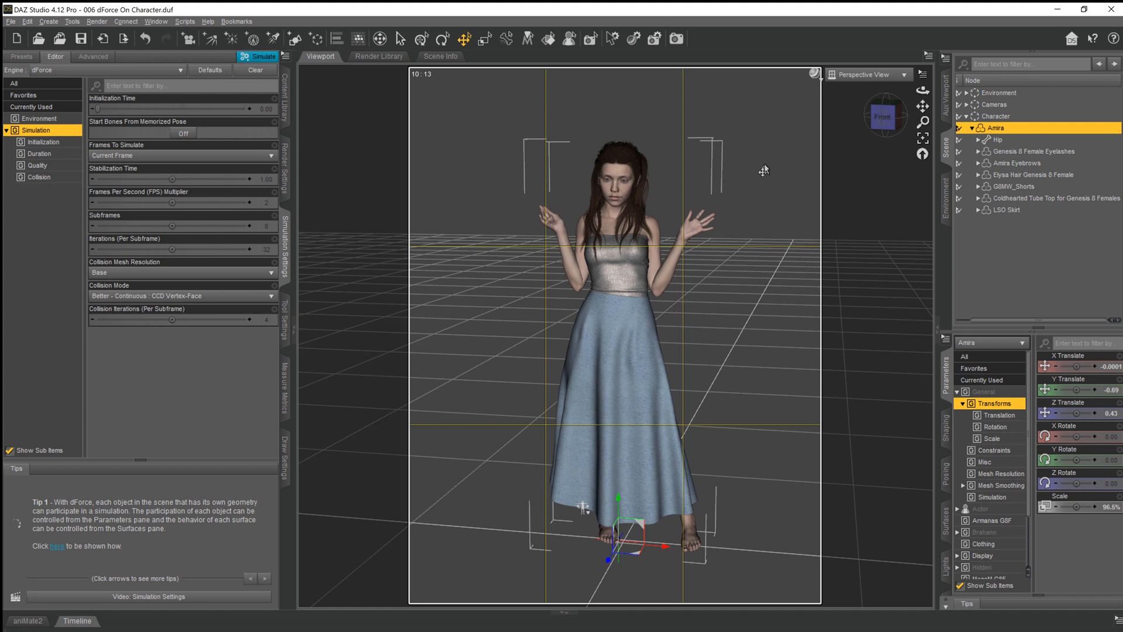
# - Simulate the dForce cloth so the long skirt drapes around Amira's legs
pyautogui.click(263, 60)
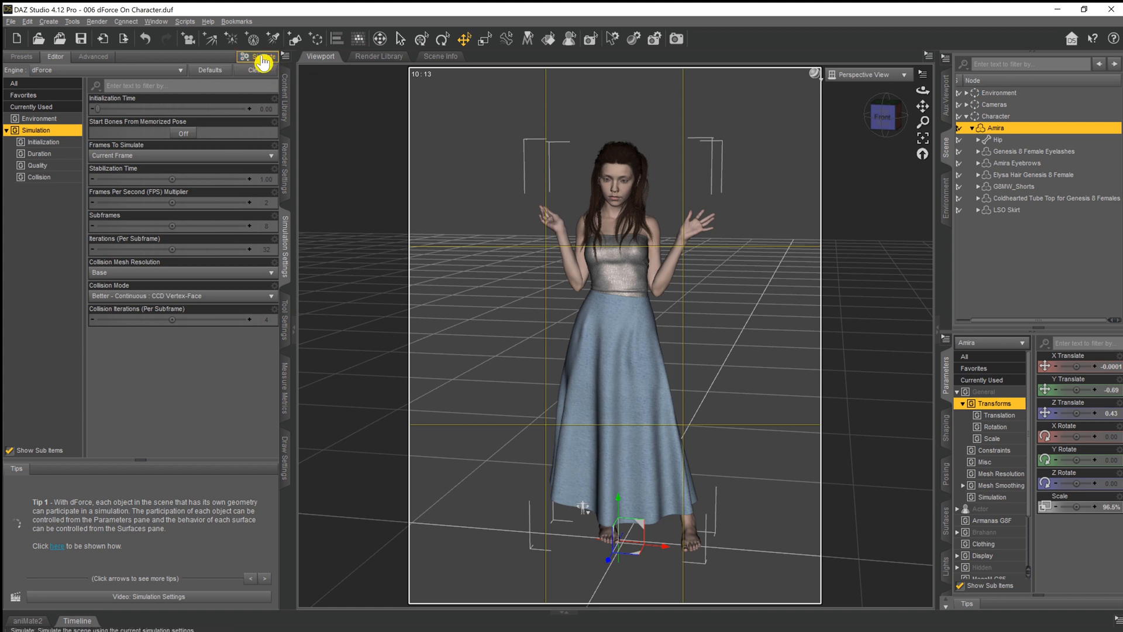
pyautogui.click(264, 59)
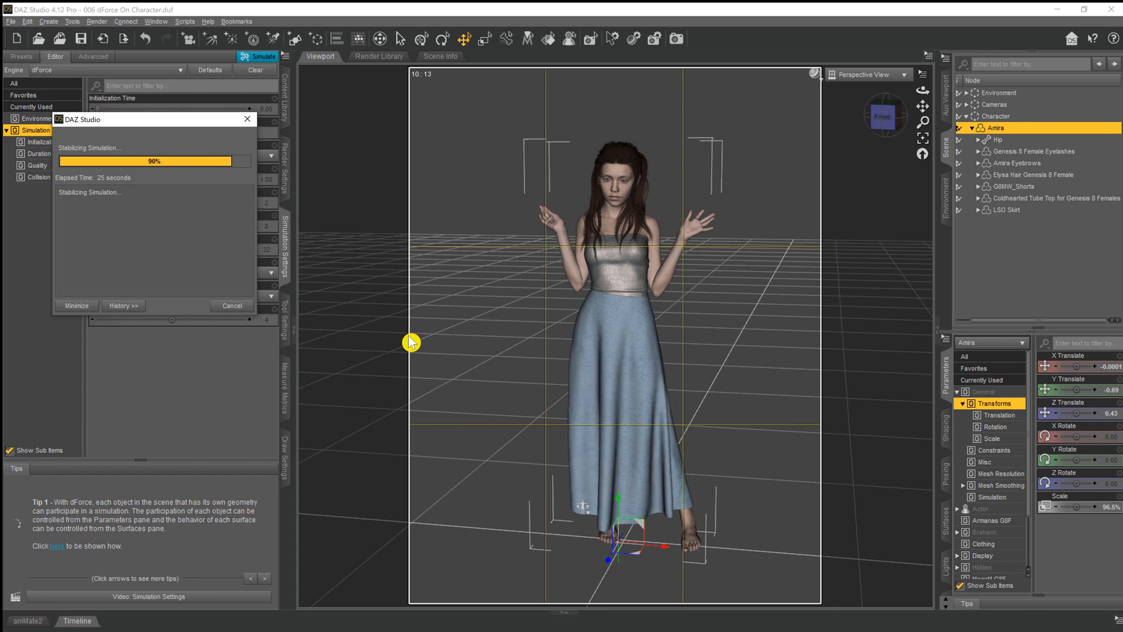
pyautogui.moveTo(923, 122); pyautogui.dragTo(894, 249)
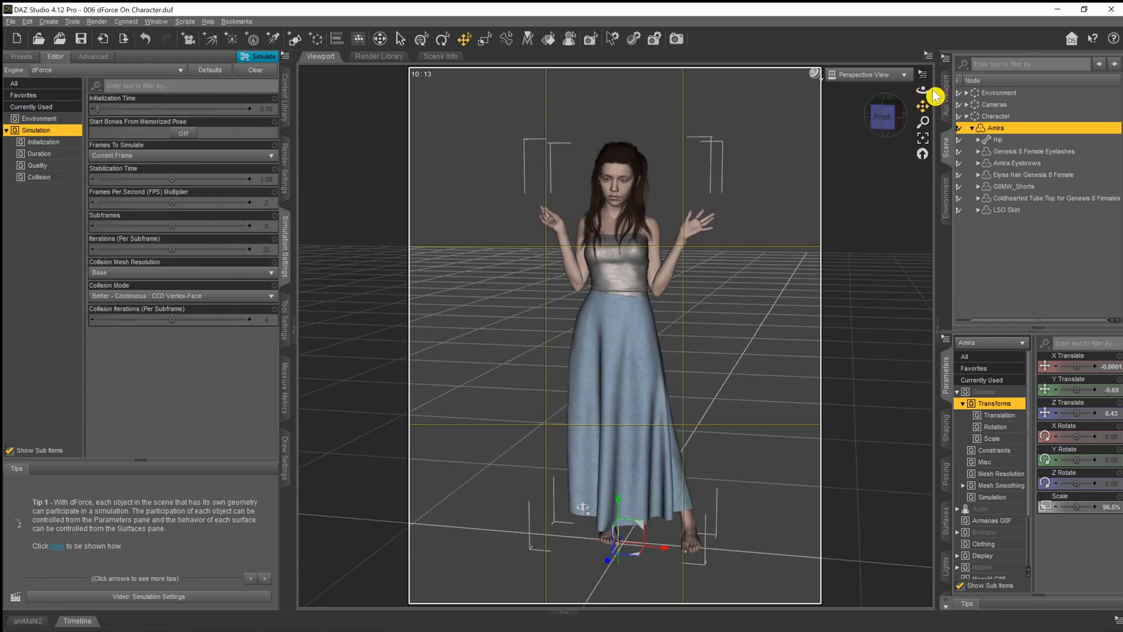
pyautogui.moveTo(922, 90); pyautogui.dragTo(878, 90)
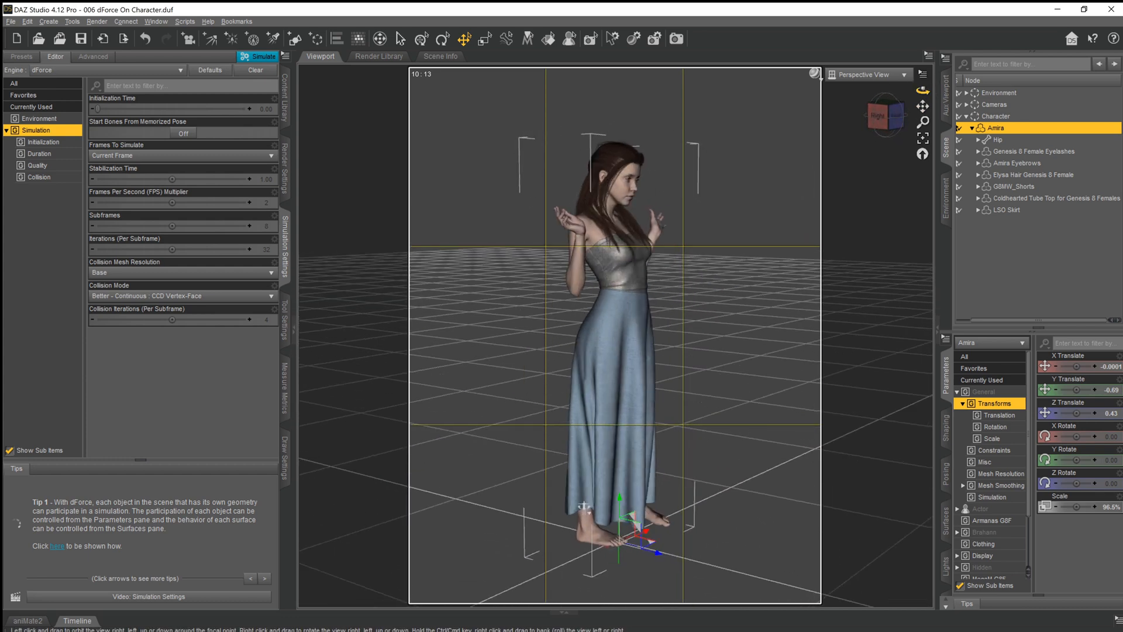
pyautogui.moveTo(878, 90); pyautogui.dragTo(917, 90)
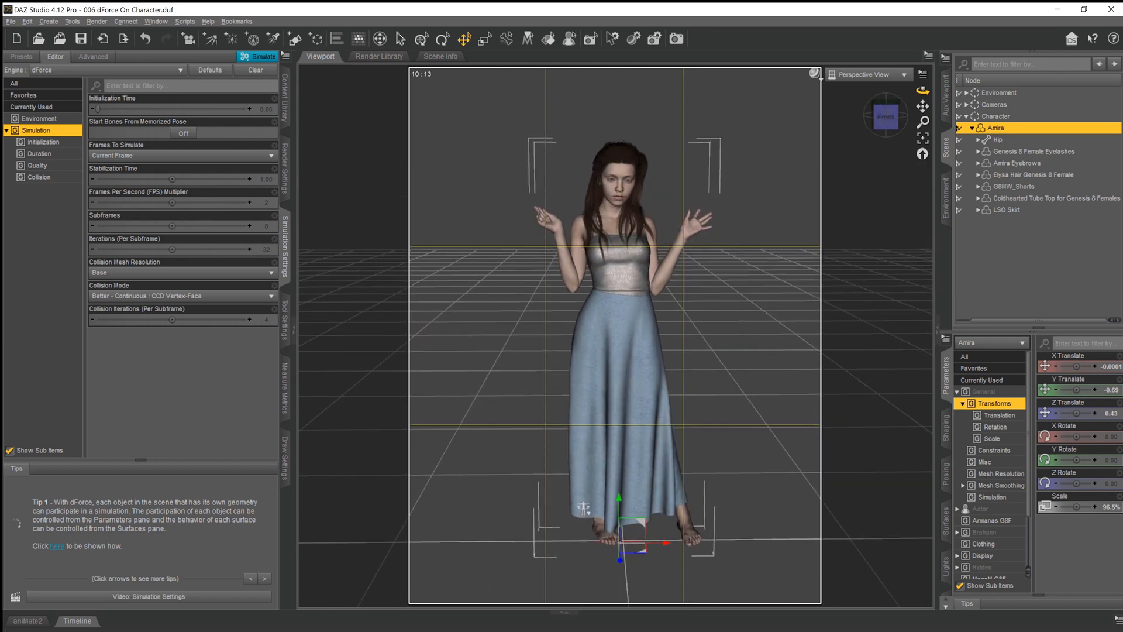